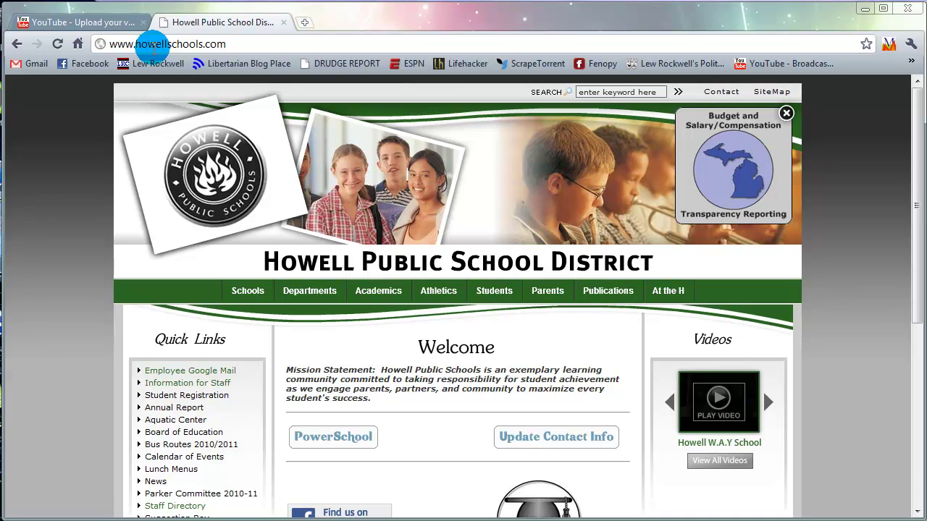
# Sign out of the school account, sign in with the other Google account's email and password, and open its Gmail
pyautogui.click(36, 65)
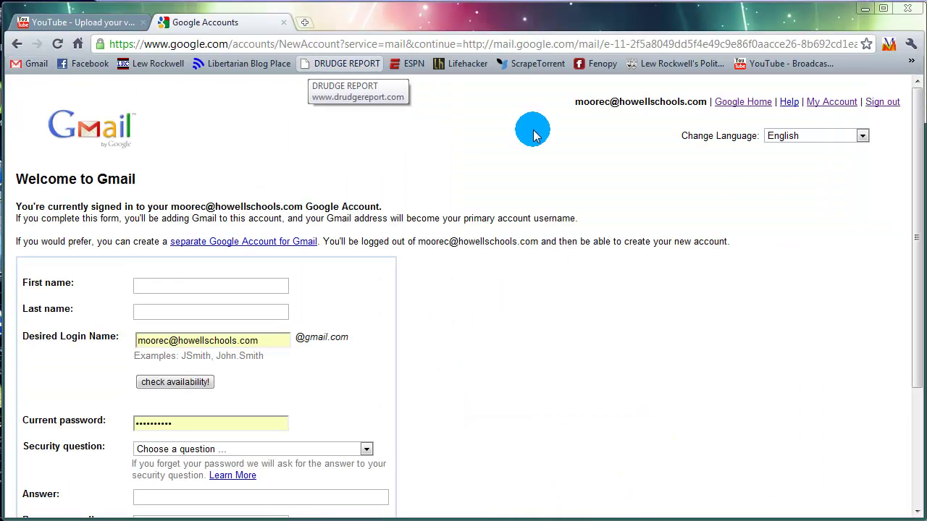
pyautogui.click(871, 107)
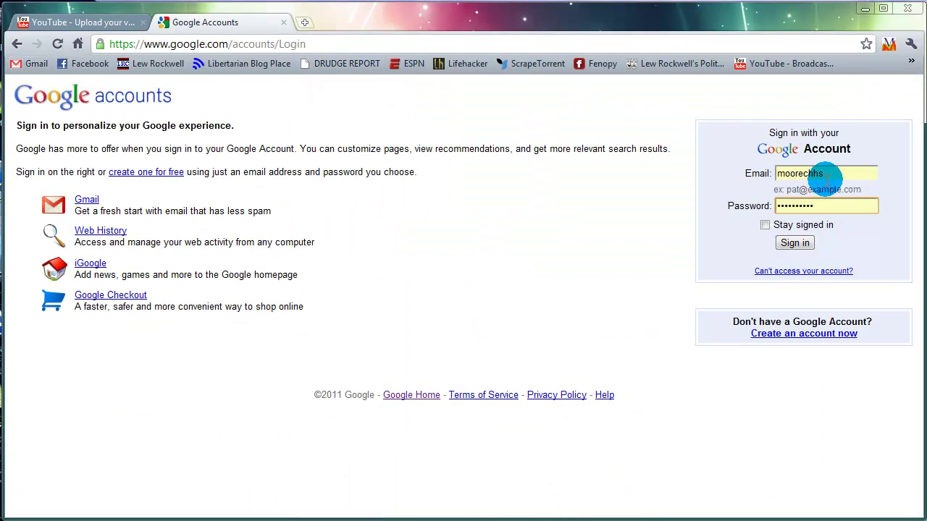
pyautogui.moveTo(851, 174); pyautogui.dragTo(730, 174)
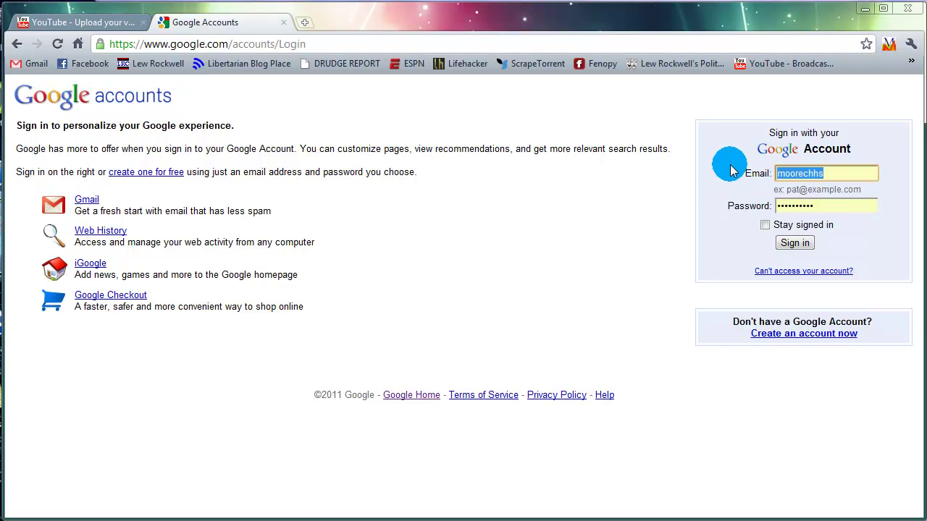
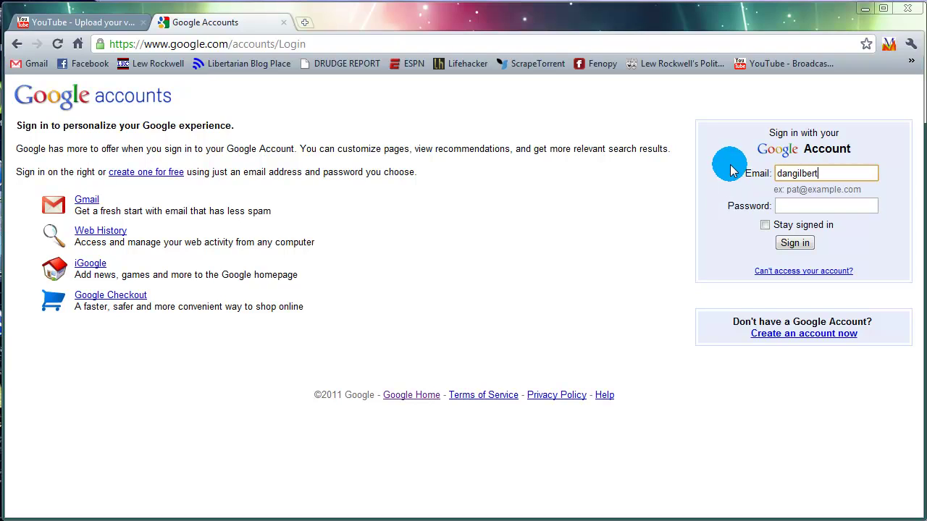
pyautogui.press('Tab')
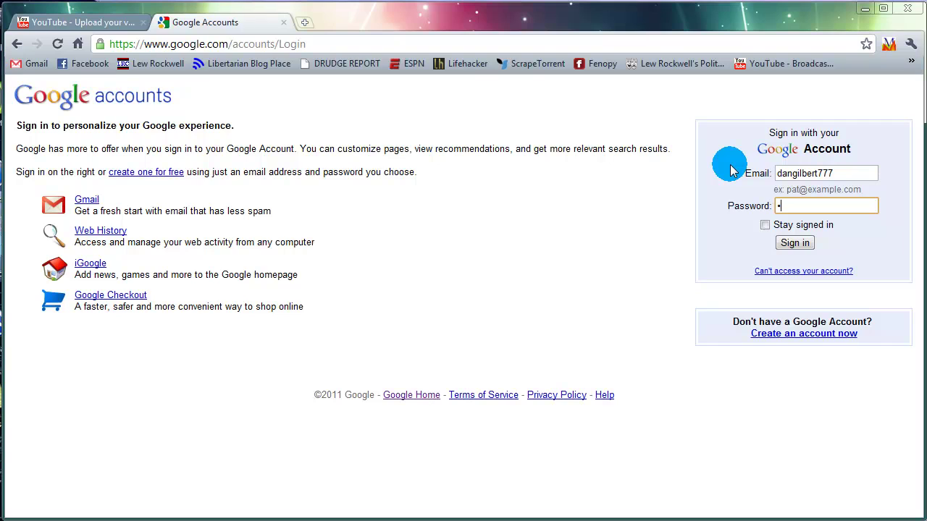
pyautogui.press('Return')
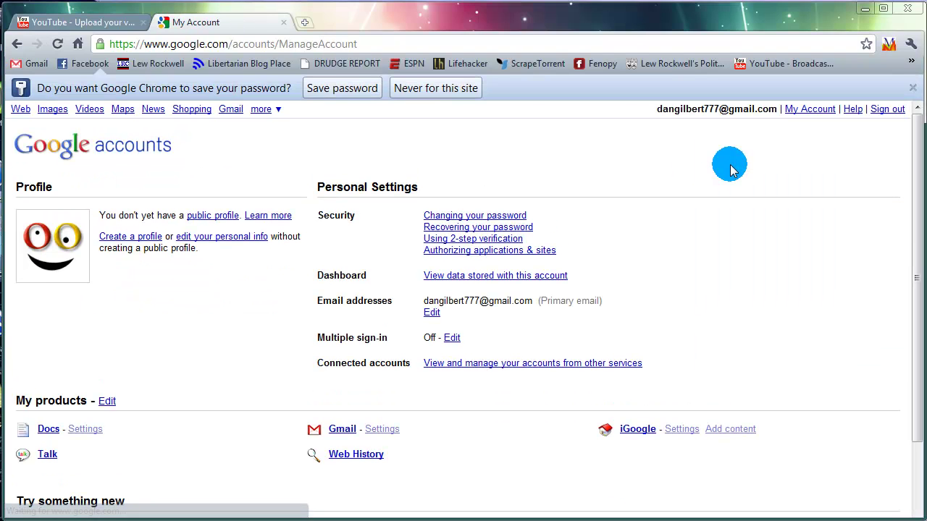
pyautogui.click(912, 87)
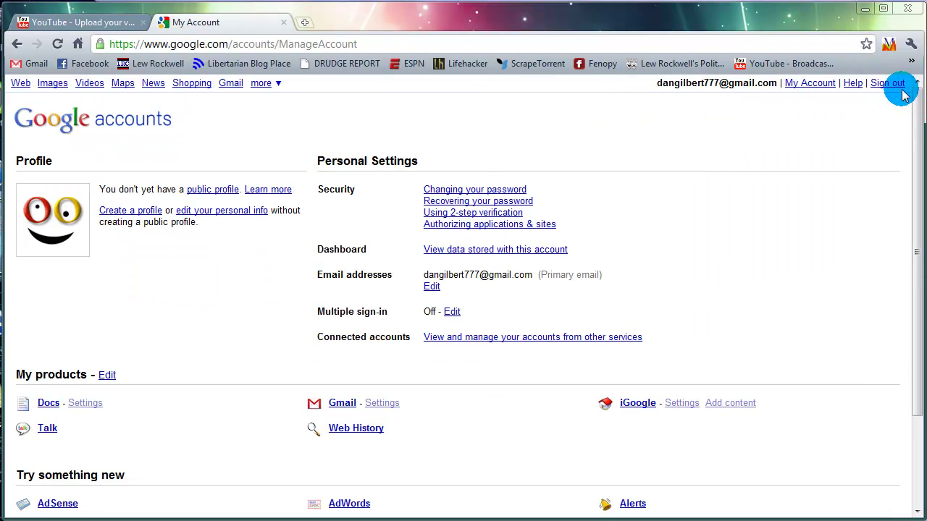
pyautogui.click(231, 83)
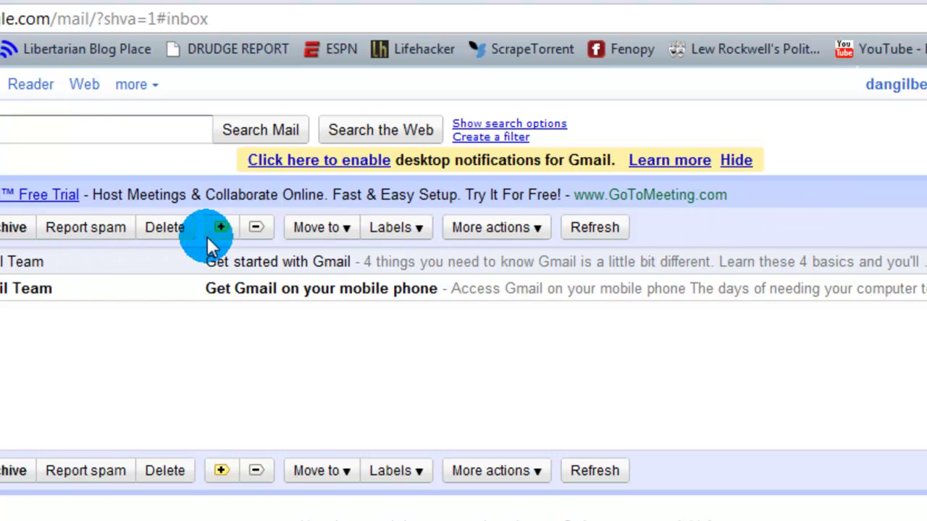
# Go to Manage labels from the inbox toolbar's Labels dropdown
pyautogui.click(421, 228)
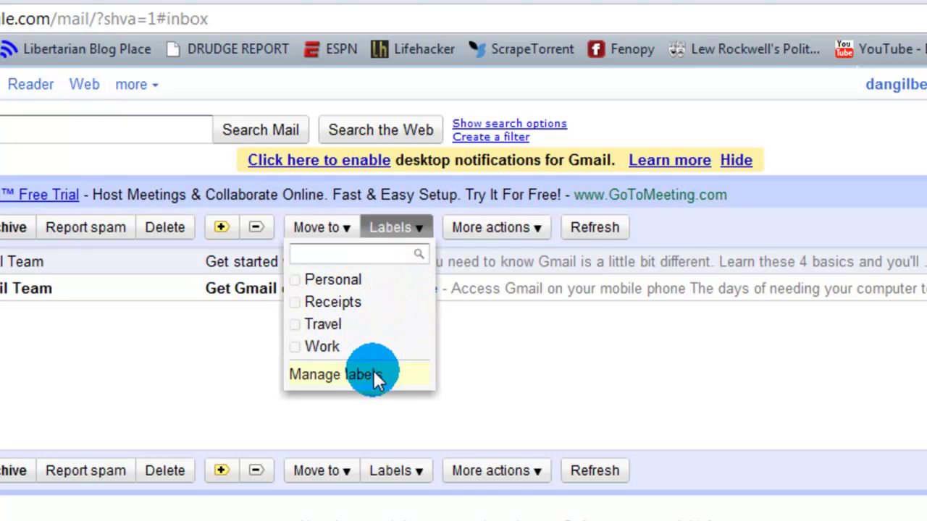
pyautogui.click(327, 374)
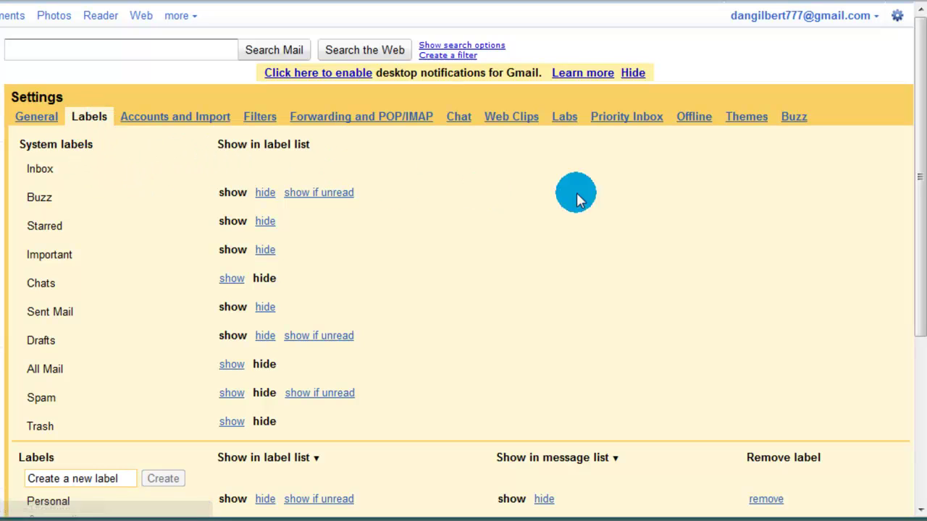
pyautogui.moveTo(917, 169); pyautogui.dragTo(914, 229)
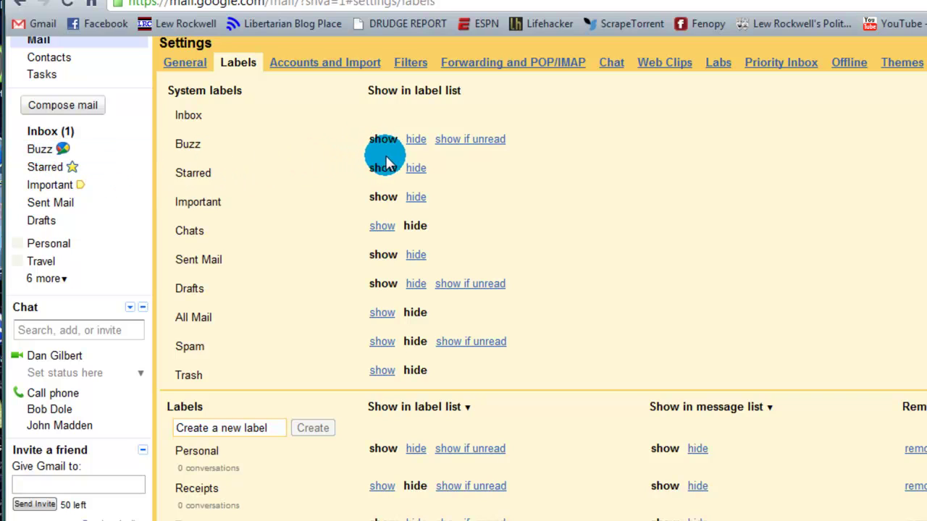
# Hide Buzz in the label list, leaving Sent Mail shown after briefly hiding it
pyautogui.click(417, 139)
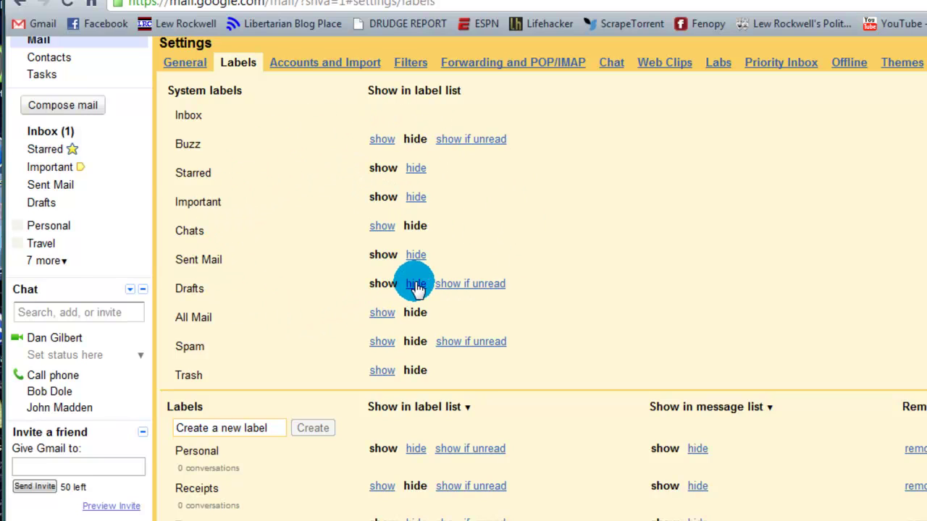
pyautogui.click(416, 255)
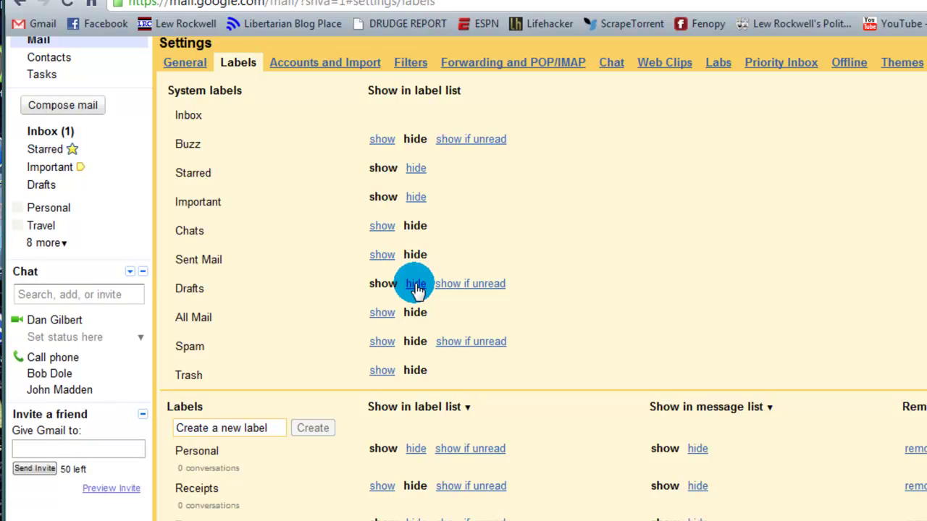
pyautogui.click(383, 255)
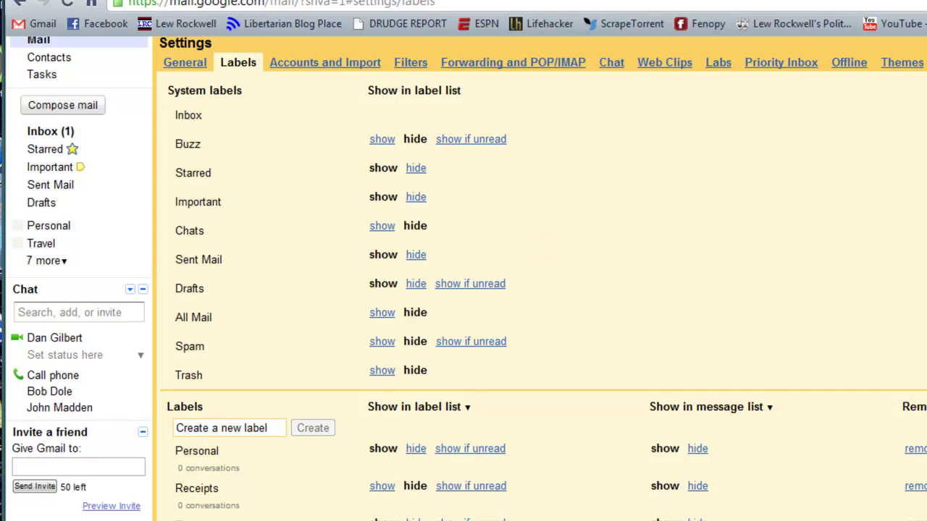
# Remove the Personal, Receipts, Travel and Work labels, confirming each deletion
pyautogui.scroll(-4, 540, 289)
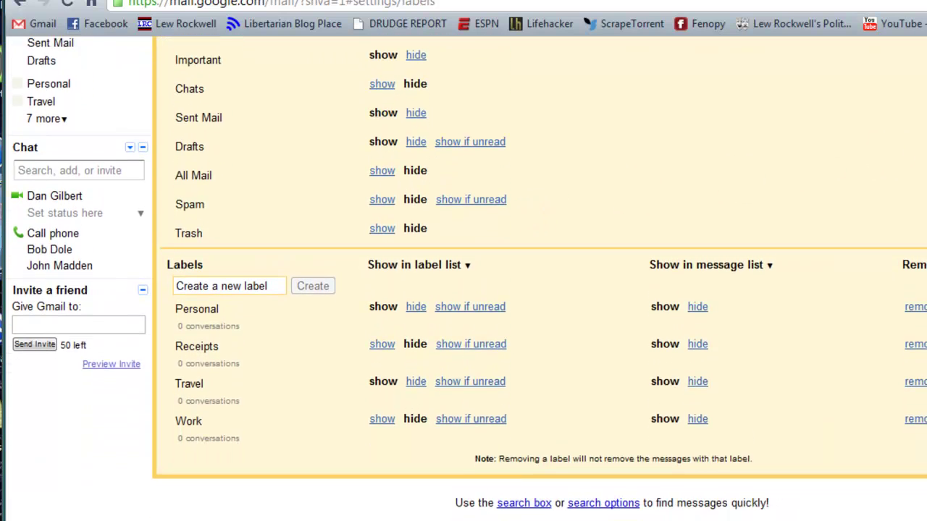
pyautogui.scroll(-1, 539, 289)
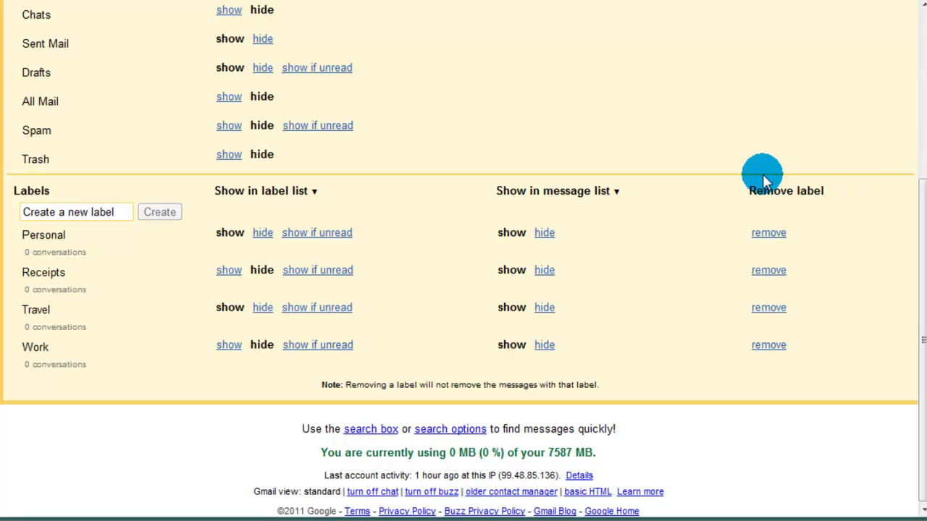
pyautogui.click(764, 234)
pyautogui.click(500, 285)
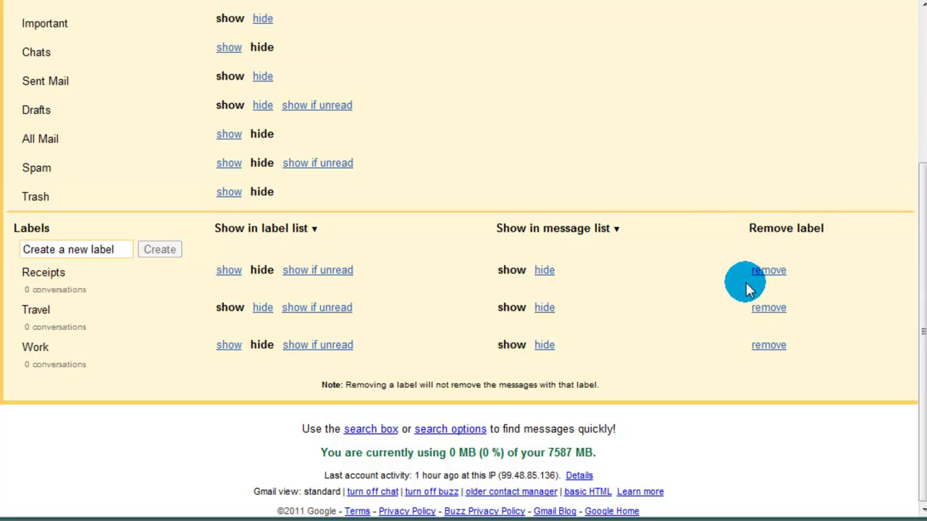
pyautogui.click(757, 273)
pyautogui.click(500, 287)
pyautogui.click(768, 307)
pyautogui.click(544, 290)
pyautogui.click(764, 346)
pyautogui.click(493, 287)
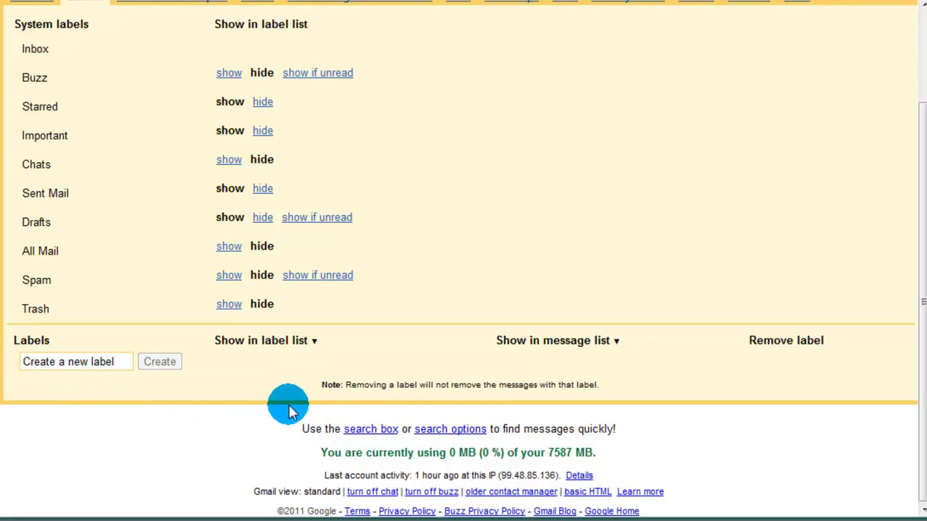
# Create a new label named 'First Hour'
pyautogui.click(95, 362)
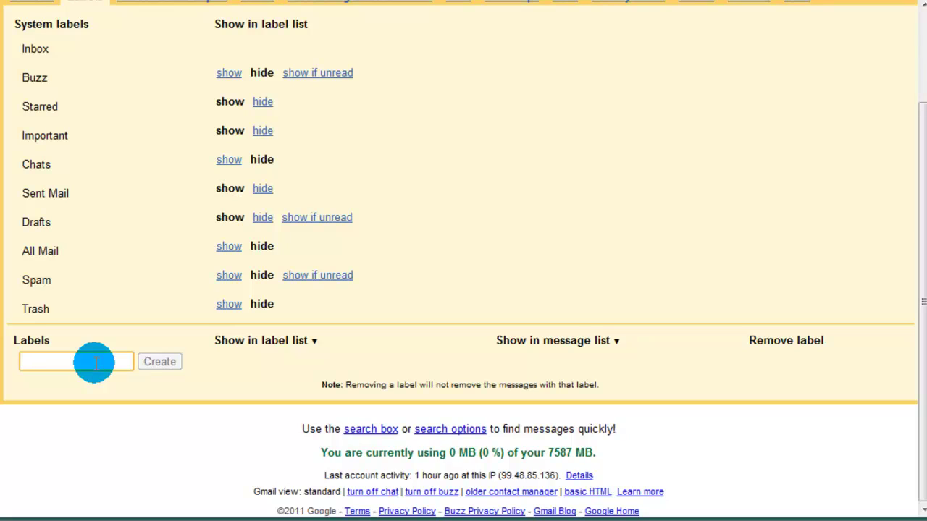
pyautogui.write('First Hour')
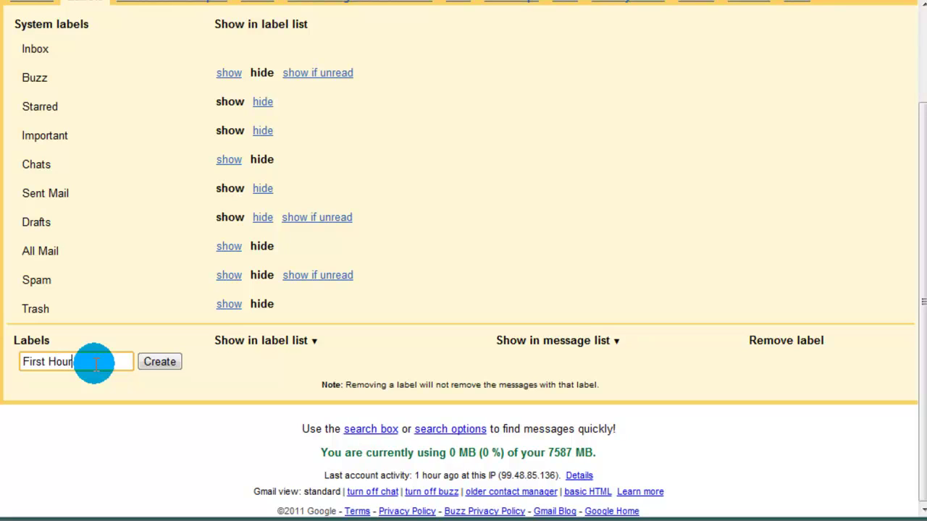
pyautogui.click(171, 365)
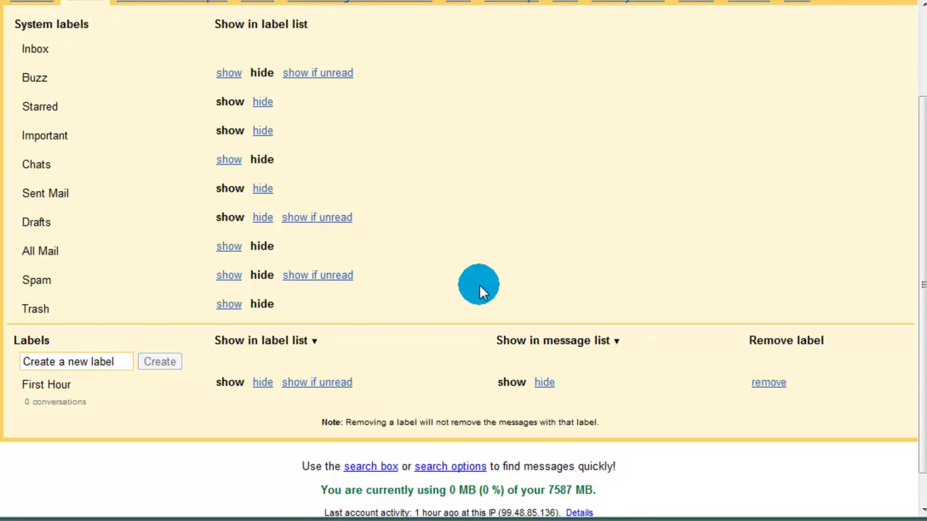
pyautogui.scroll(-1, 478, 283)
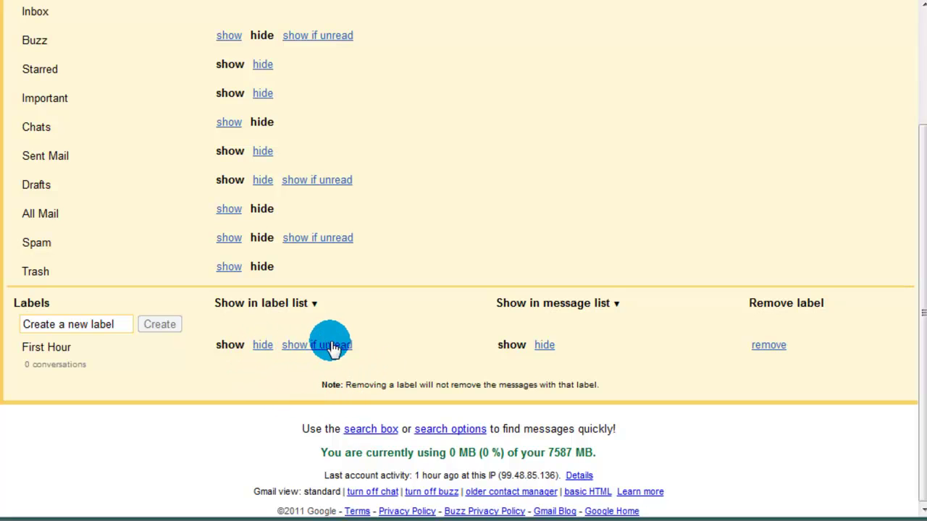
pyautogui.moveTo(216, 344); pyautogui.dragTo(247, 347)
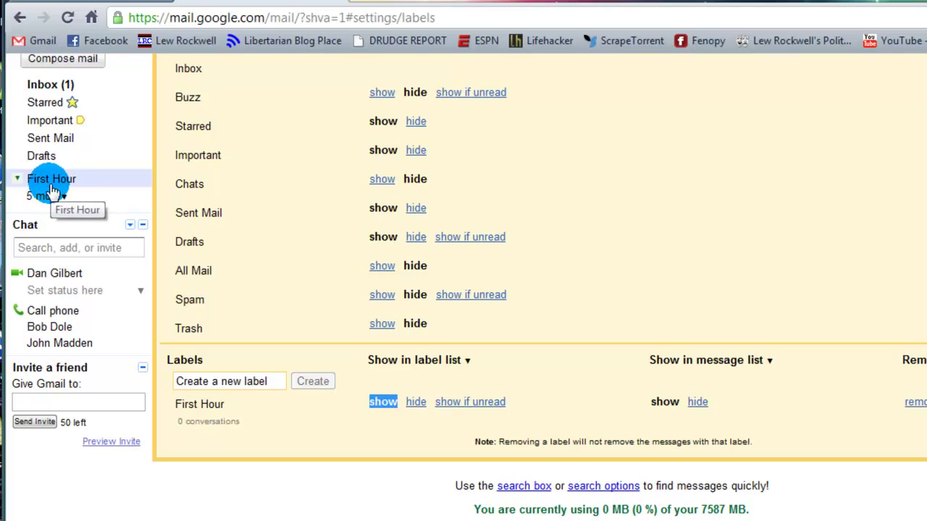
# Keep First Hour shown in the label list and create a 'Second Hour' label
pyautogui.click(416, 404)
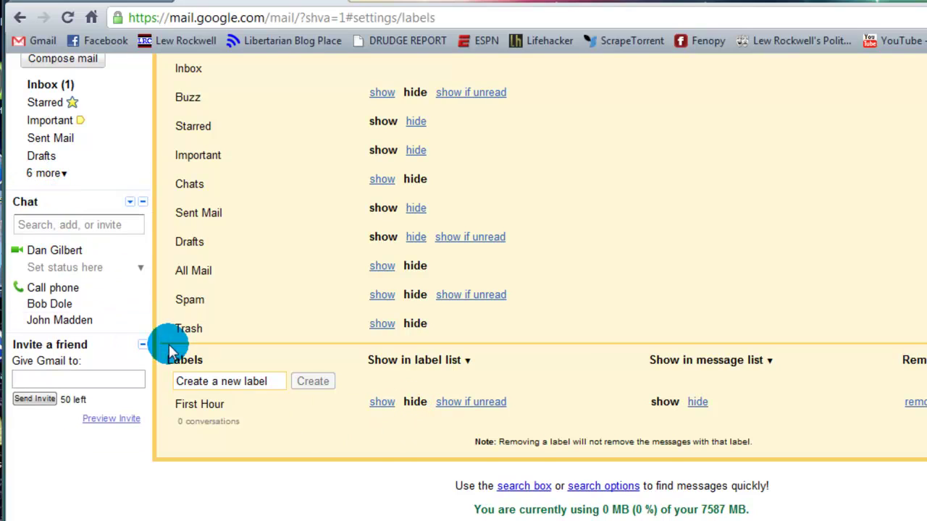
pyautogui.click(383, 403)
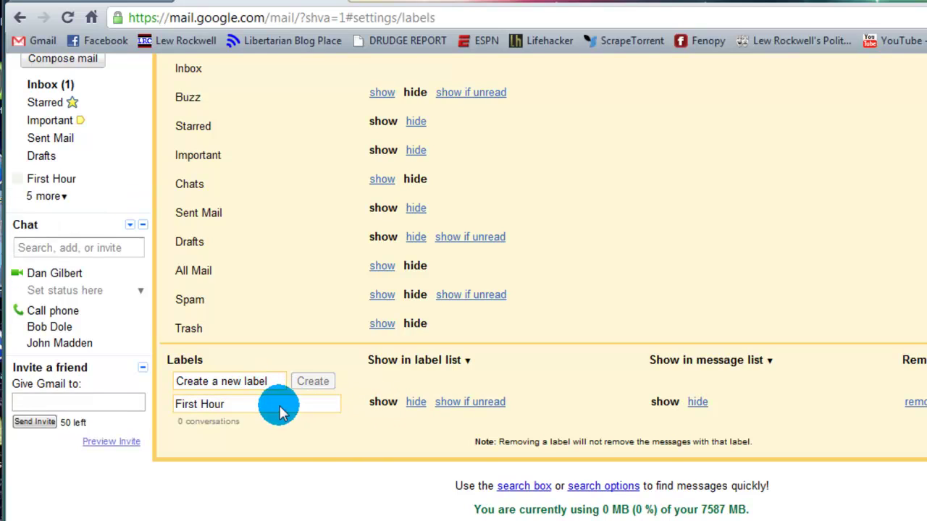
pyautogui.click(244, 381)
pyautogui.write('Second Hour')
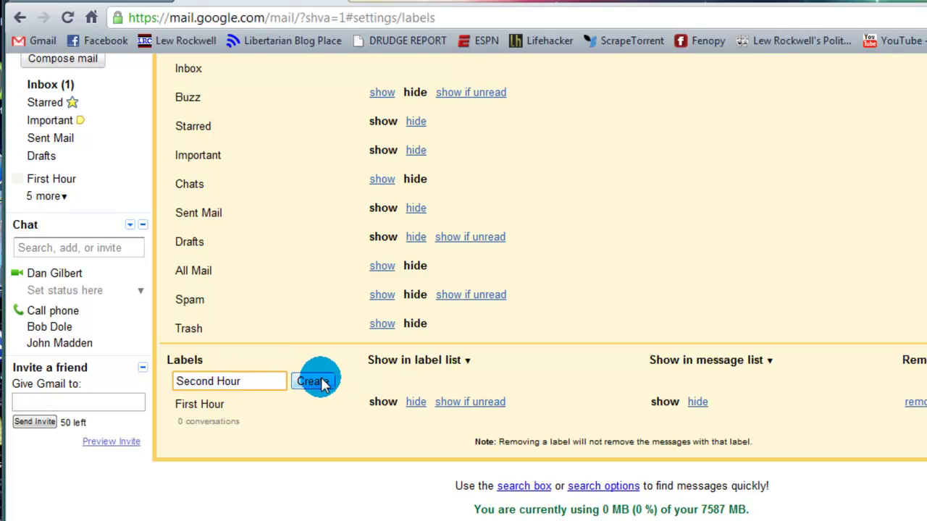
pyautogui.click(315, 382)
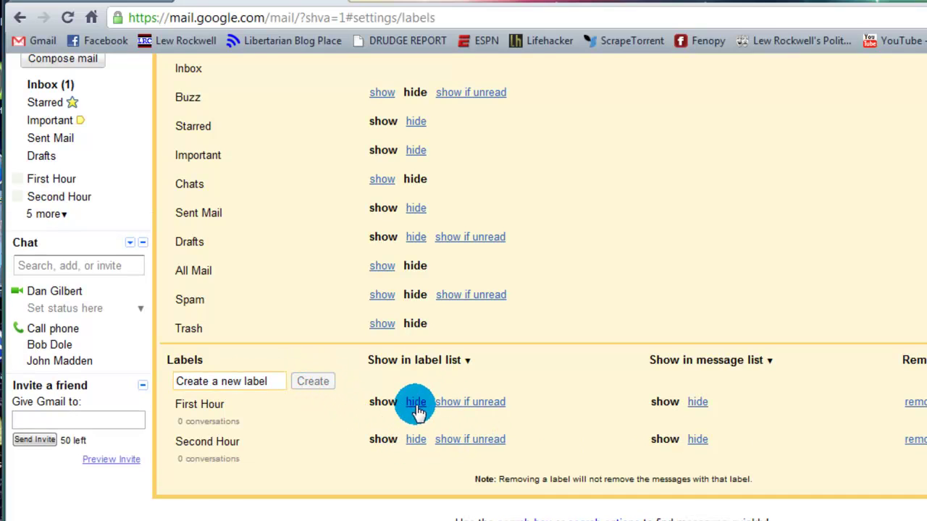
# Review the Labels settings page, then return to the inbox
pyautogui.scroll(-1, 560, 430)
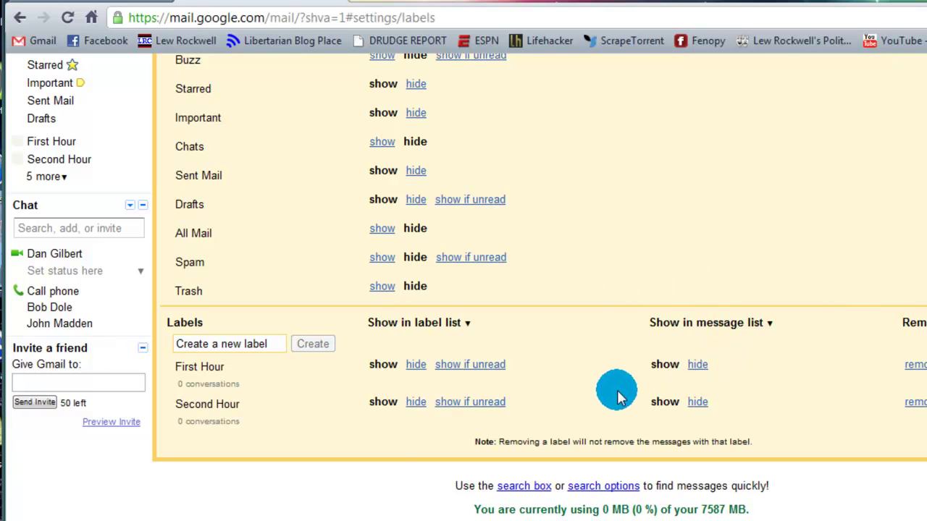
pyautogui.scroll(3, 624, 391)
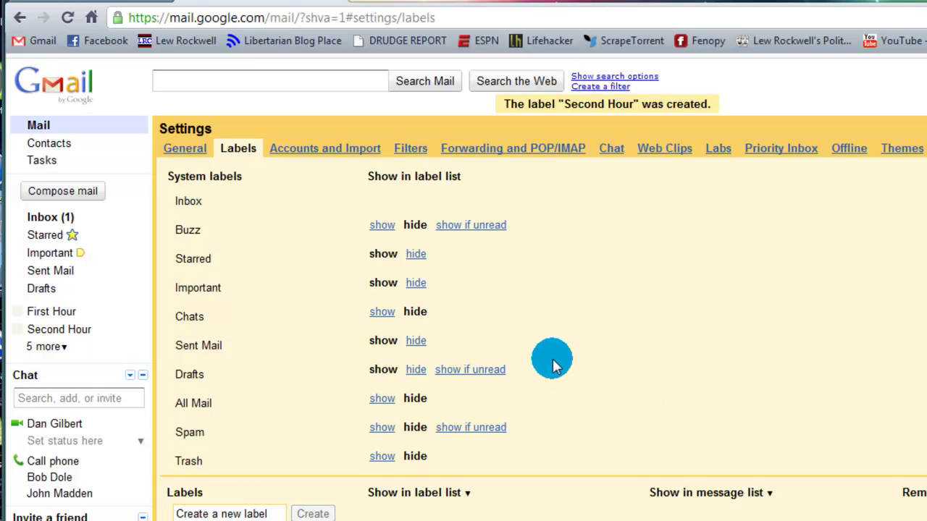
pyautogui.scroll(-3, 545, 354)
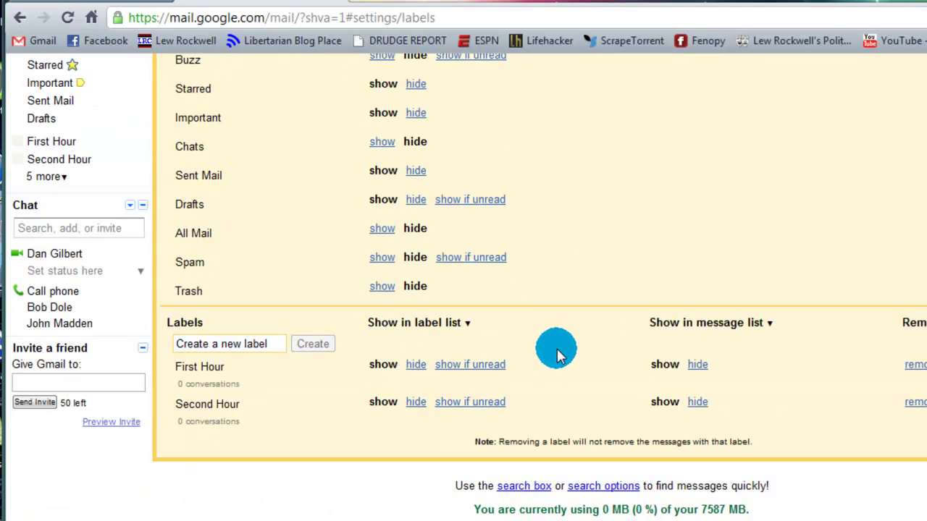
pyautogui.scroll(3, 311, 306)
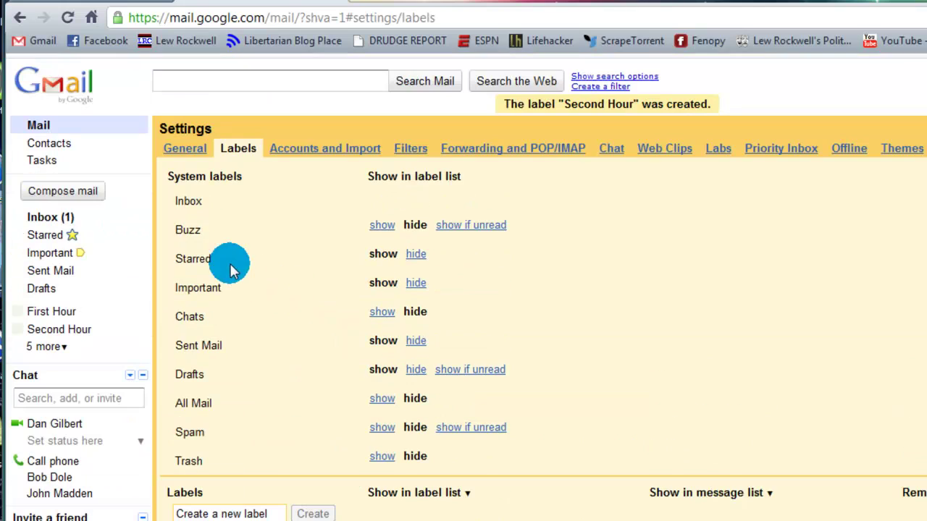
pyautogui.click(58, 218)
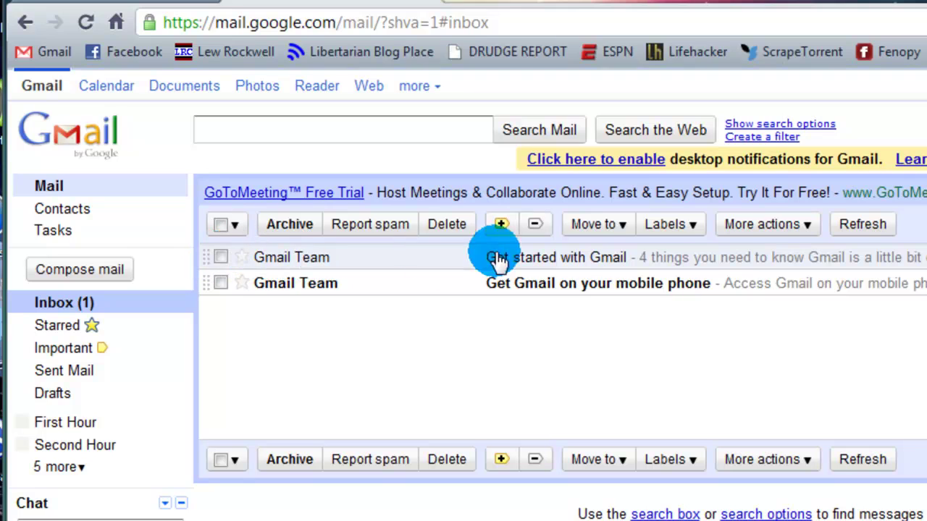
# Apply the First Hour label to the 'Get started with Gmail' message
pyautogui.click(220, 258)
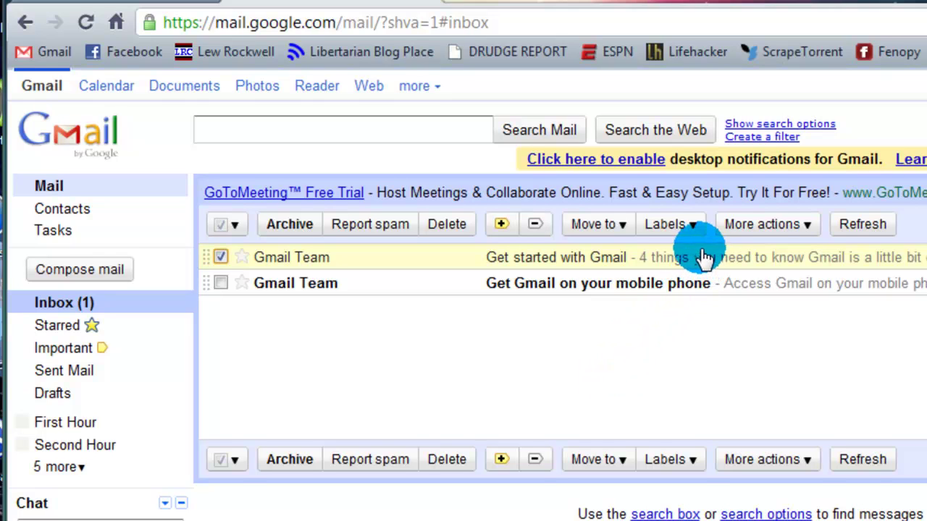
pyautogui.click(693, 225)
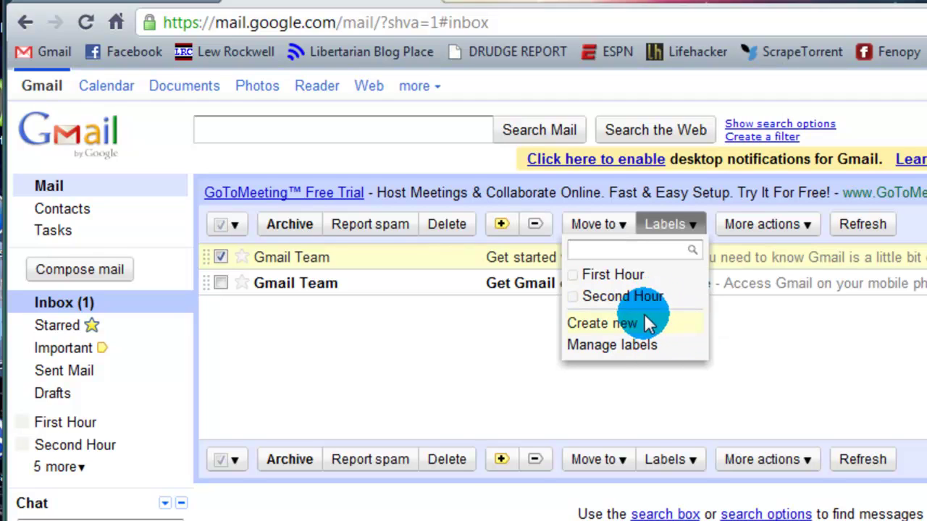
pyautogui.click(632, 278)
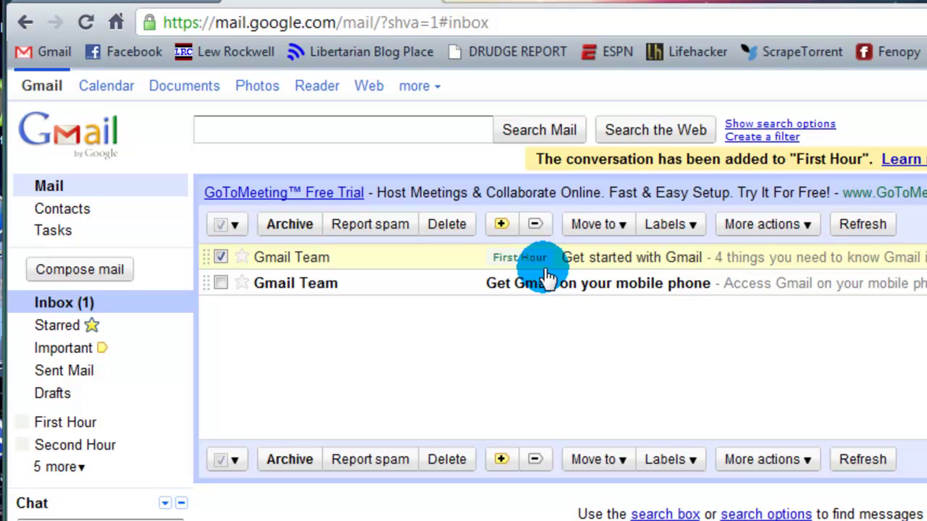
# Apply the Second Hour label to the 'Get Gmail on your mobile phone' message
pyautogui.click(221, 282)
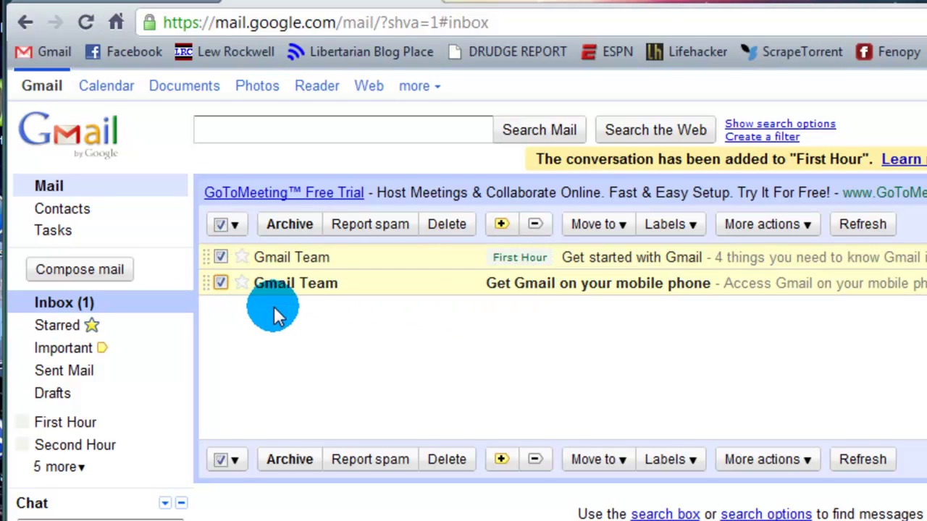
pyautogui.click(221, 257)
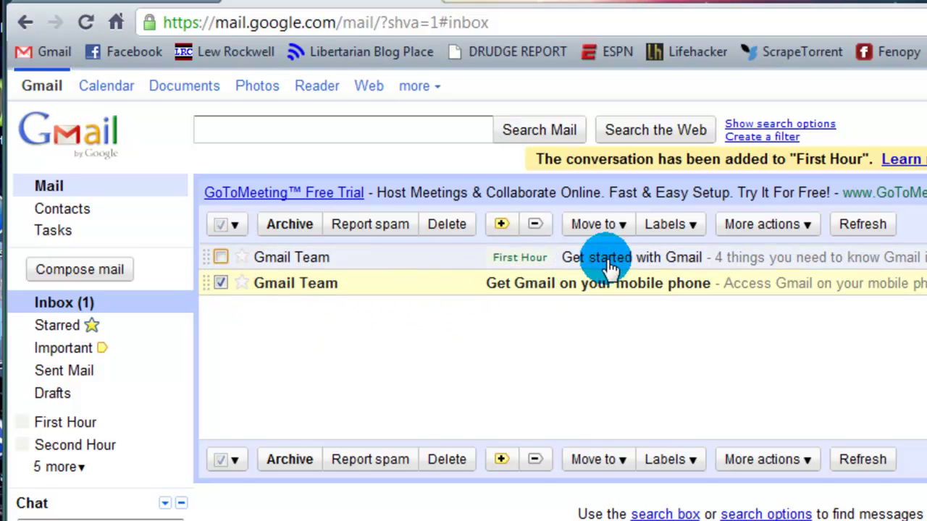
pyautogui.click(670, 224)
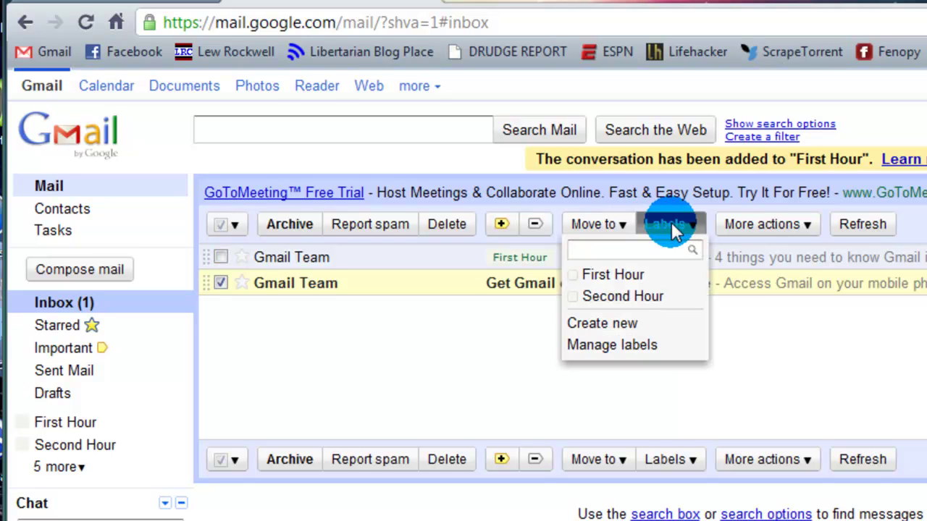
pyautogui.click(609, 297)
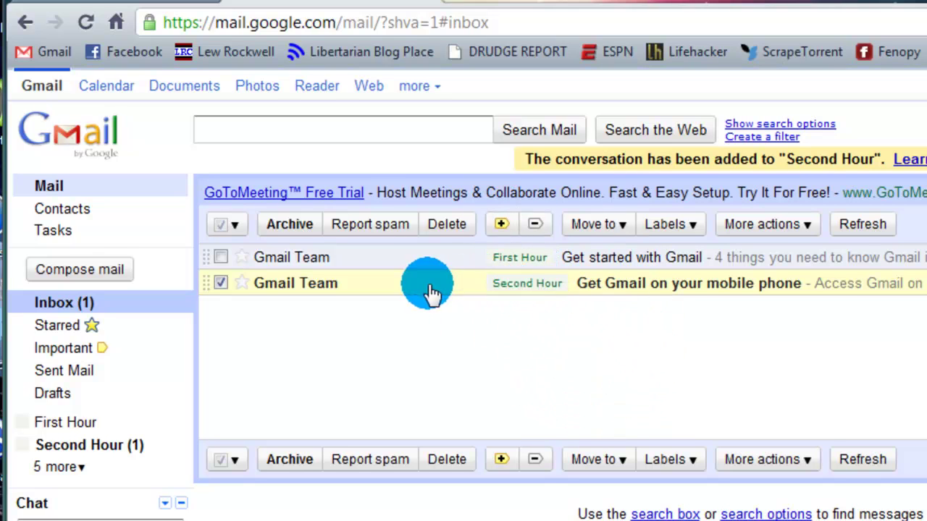
# Move the 'Get Gmail on your mobile phone' message out of the inbox into Second Hour
pyautogui.click(621, 227)
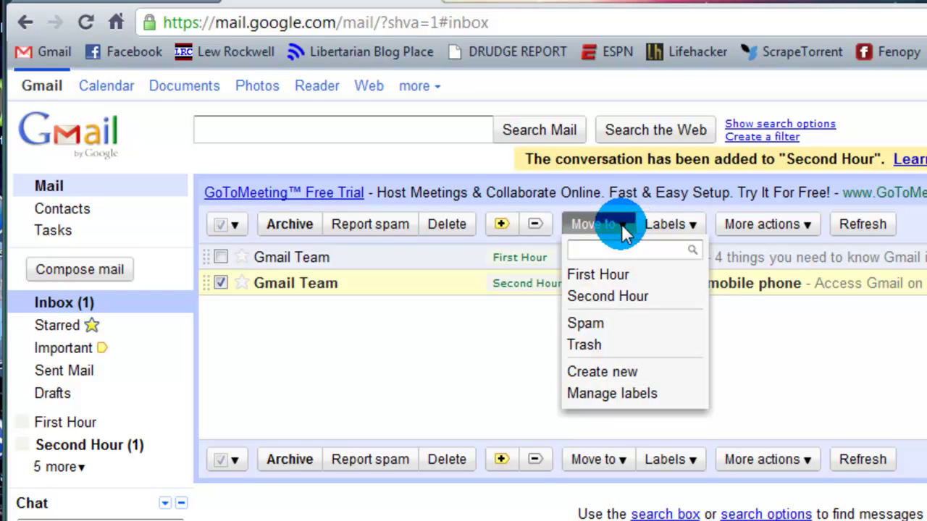
pyautogui.click(478, 375)
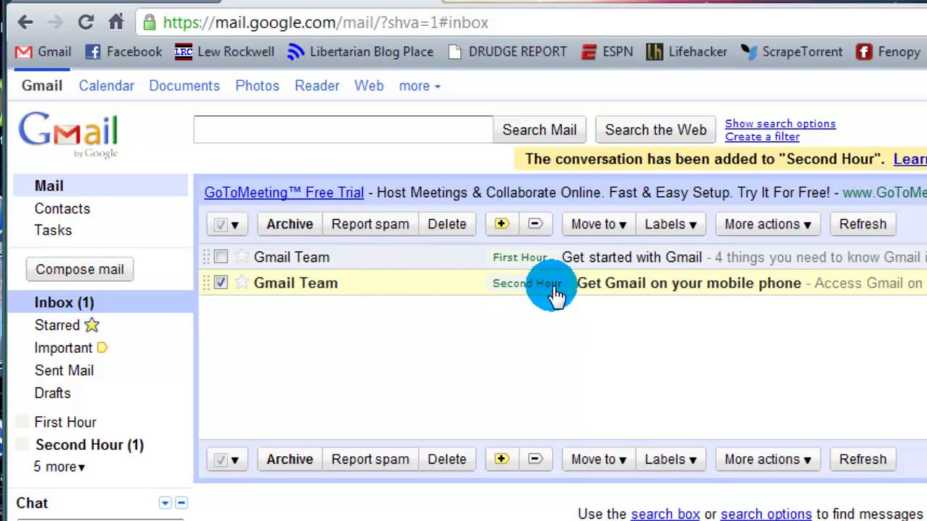
pyautogui.click(624, 223)
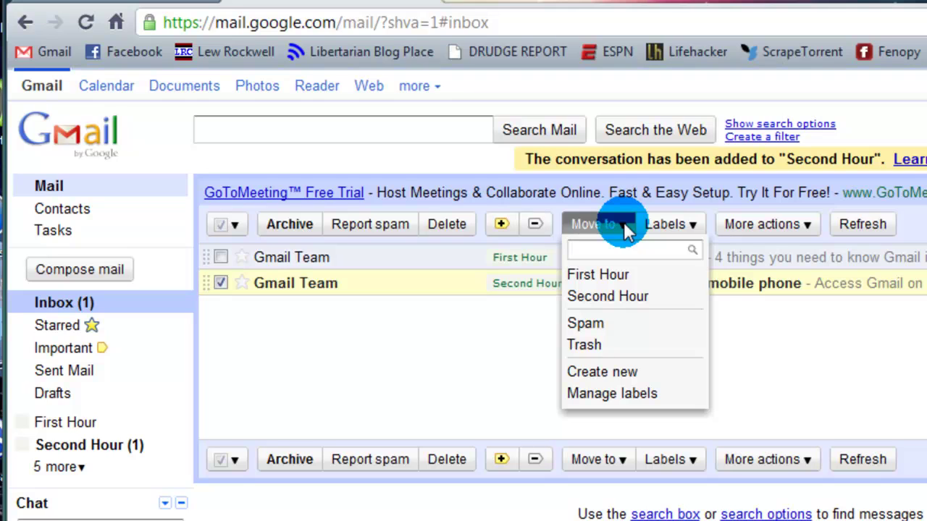
pyautogui.click(613, 296)
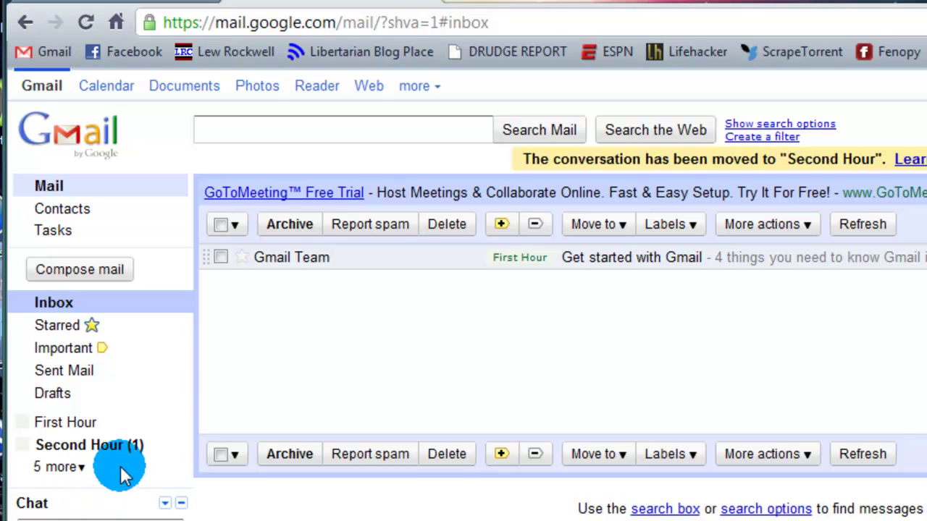
pyautogui.click(116, 445)
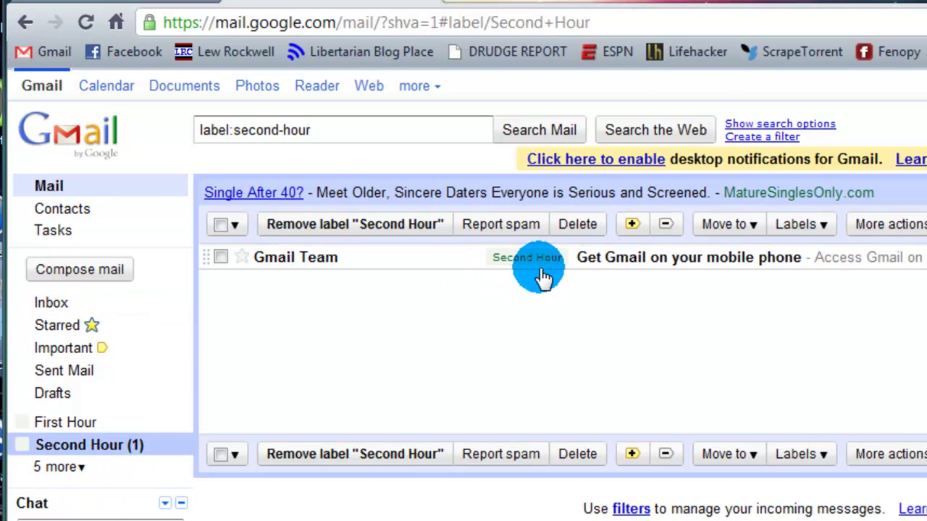
pyautogui.click(51, 303)
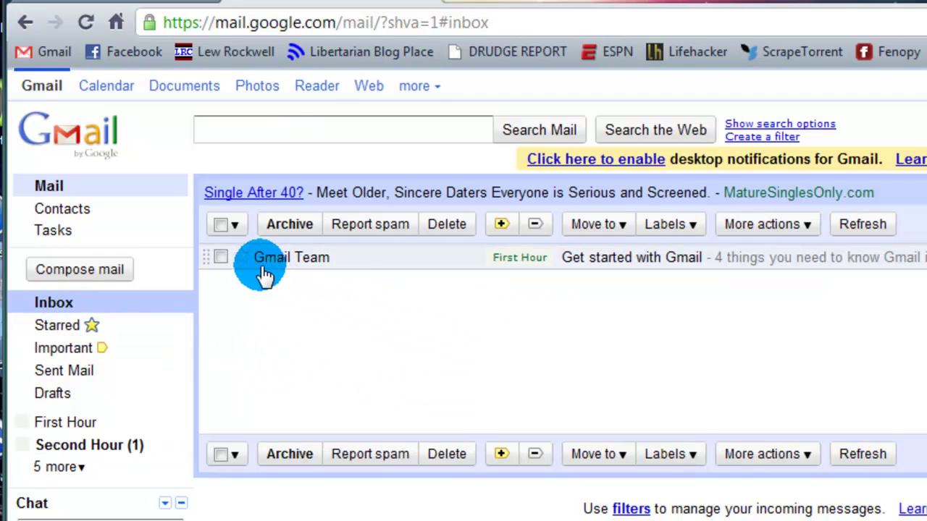
pyautogui.moveTo(263, 274)
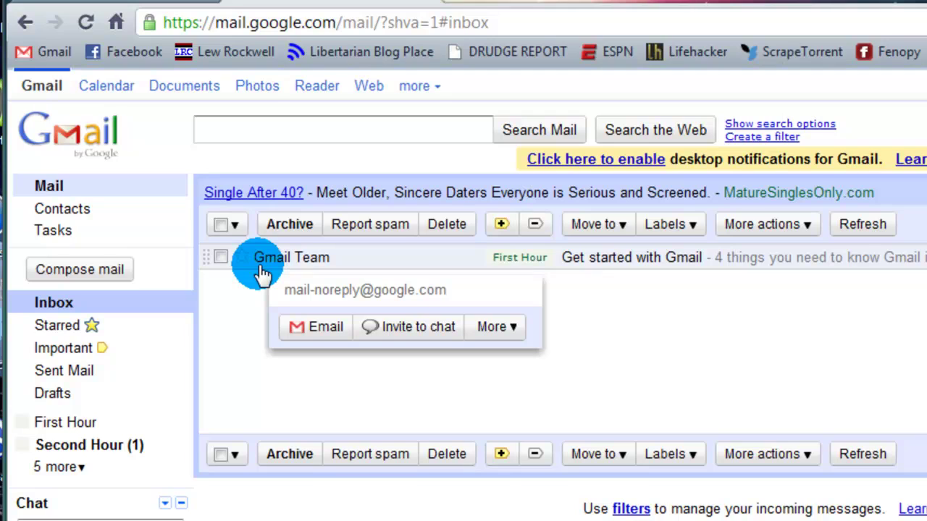